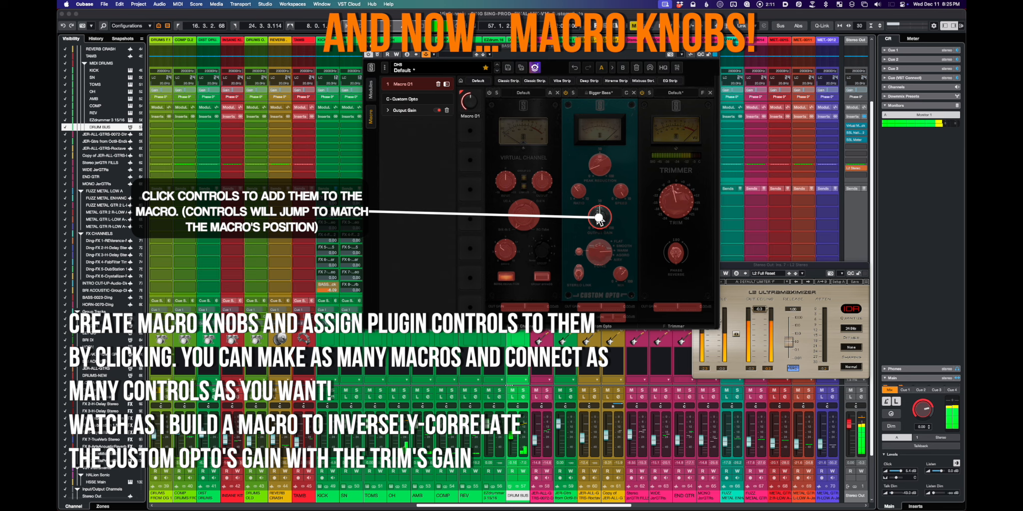
Map the Custom Opto's Output Gain and the Trimmer's Trim to Macro 01 and expand the envelope of each
{"action": "left_click", "coordinate": [598, 218]}
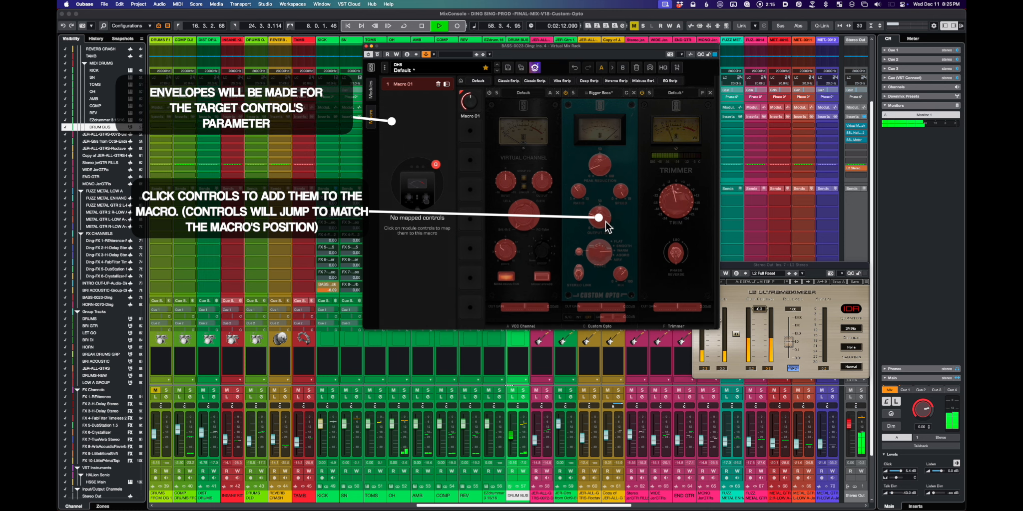
{"action": "left_click", "coordinate": [605, 222]}
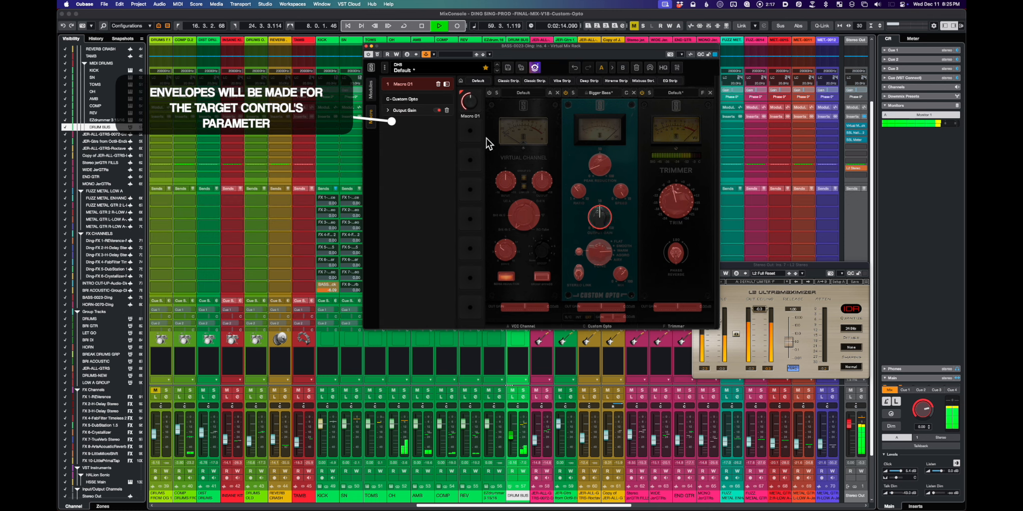
{"action": "left_click", "coordinate": [387, 110]}
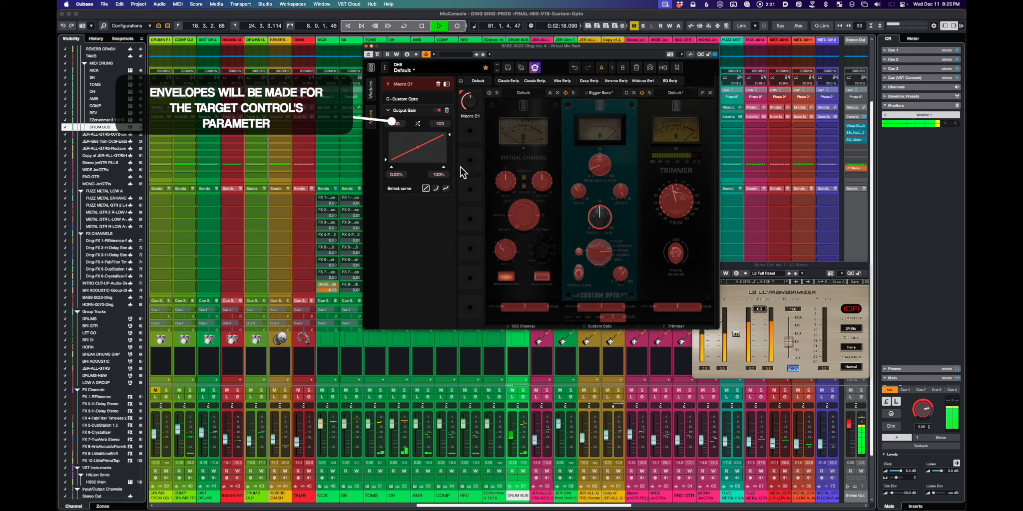
{"action": "left_click", "coordinate": [677, 200]}
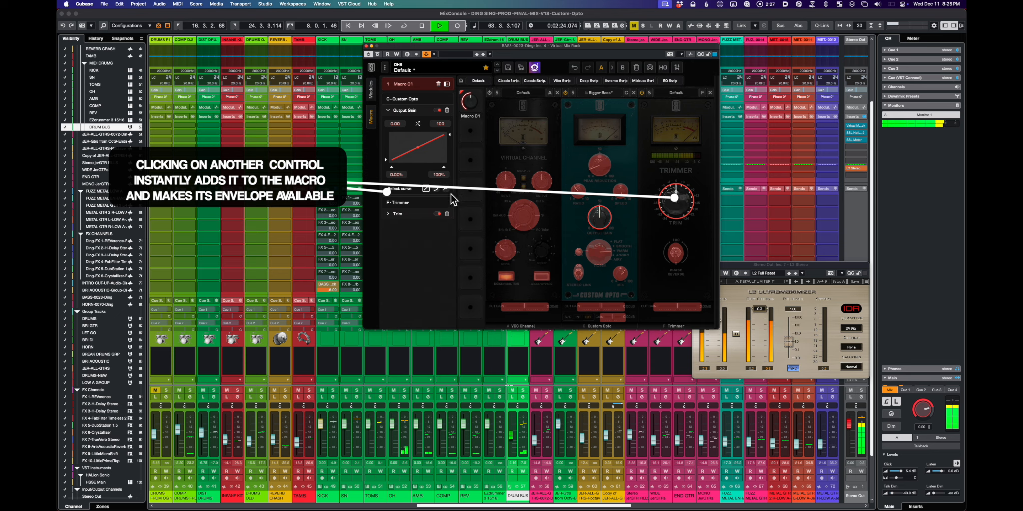
{"action": "left_click", "coordinate": [388, 213]}
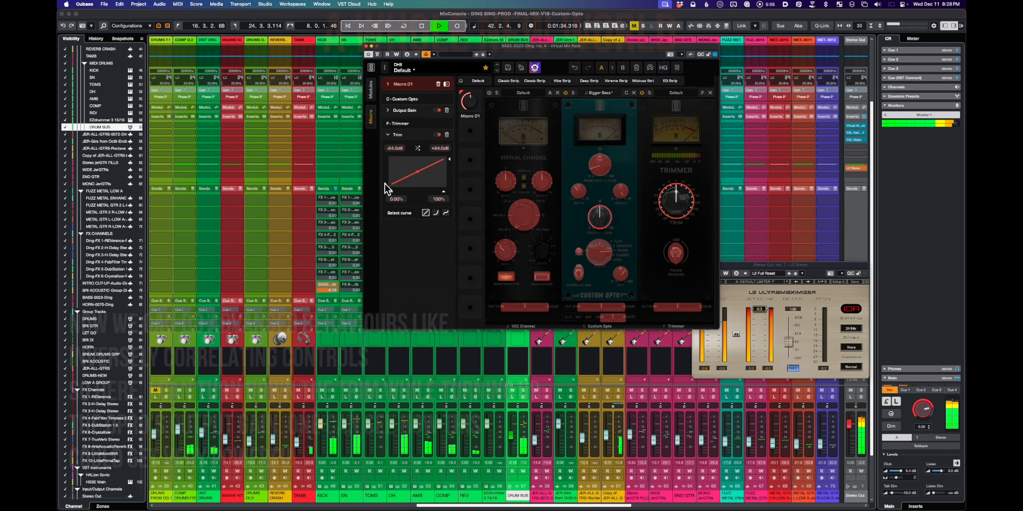
Invert the Trim envelope so it runs from maximum at the start to minimum at the end, and try the Macro 01 knob
{"action": "left_click_drag", "start_coordinate": [385, 183], "coordinate": [389, 150]}
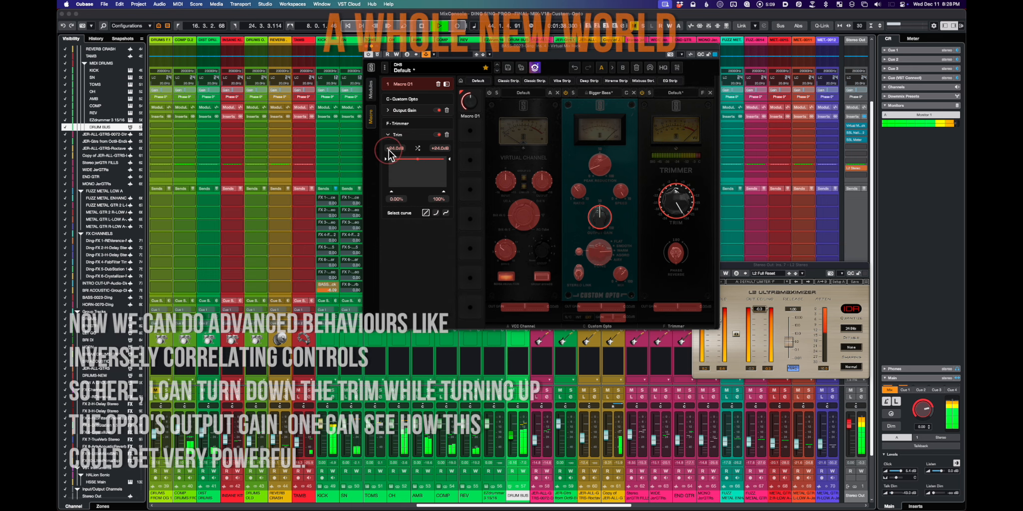
{"action": "left_click_drag", "start_coordinate": [448, 163], "coordinate": [442, 203]}
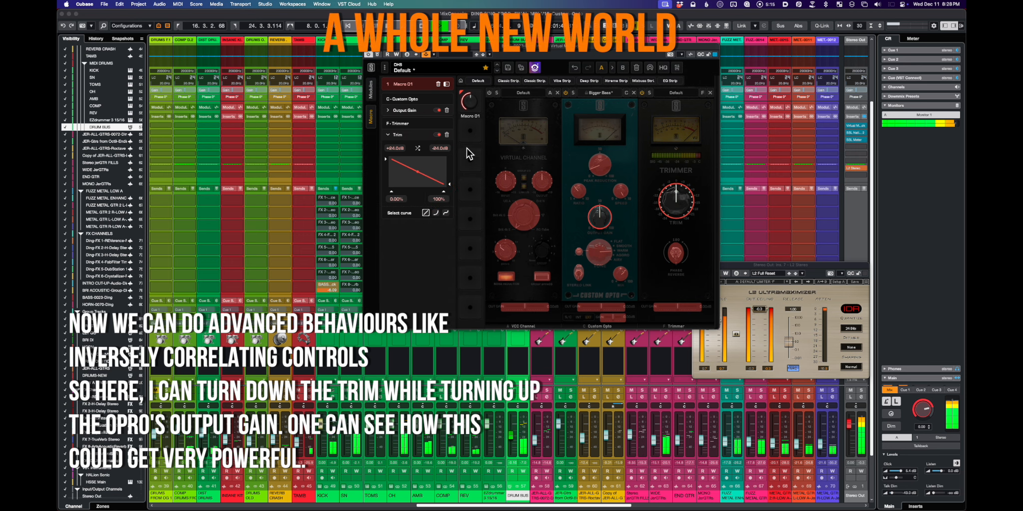
{"action": "left_click_drag", "start_coordinate": [471, 114], "coordinate": [471, 100]}
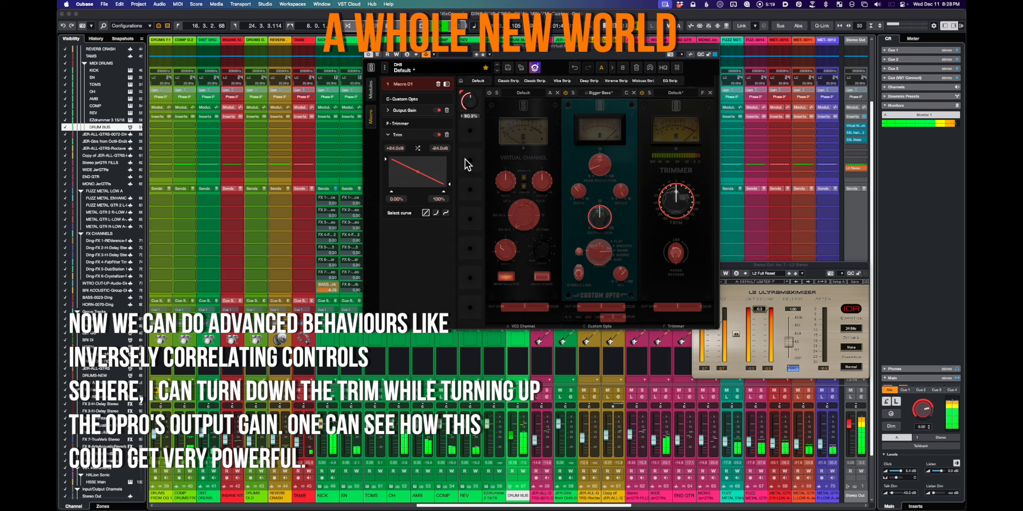
Lower the Trim envelope's starting level to +11.6 dB and further down slightly, auditioning each setting by sweeping the Macro 01 knob
{"action": "left_click_drag", "start_coordinate": [390, 159], "coordinate": [386, 165]}
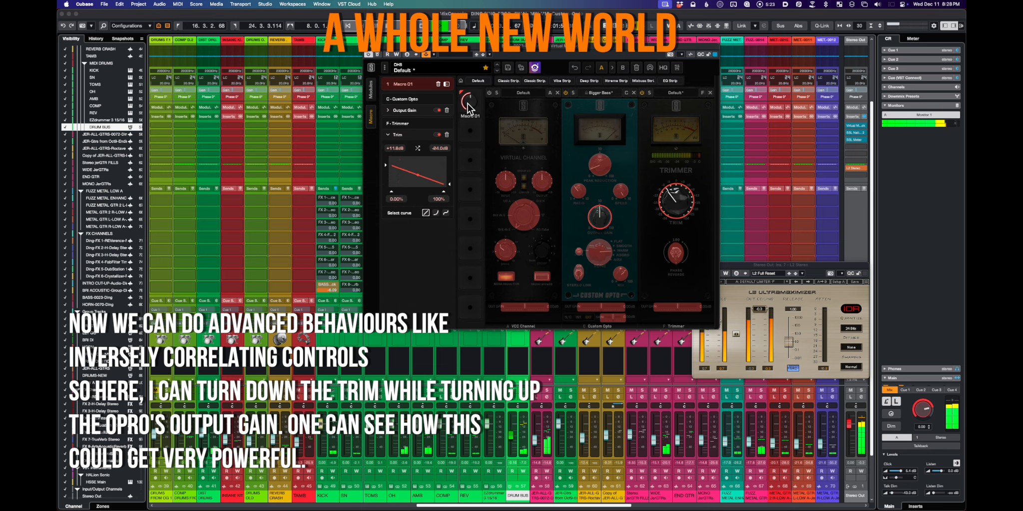
{"action": "left_click_drag", "start_coordinate": [469, 106], "coordinate": [469, 117]}
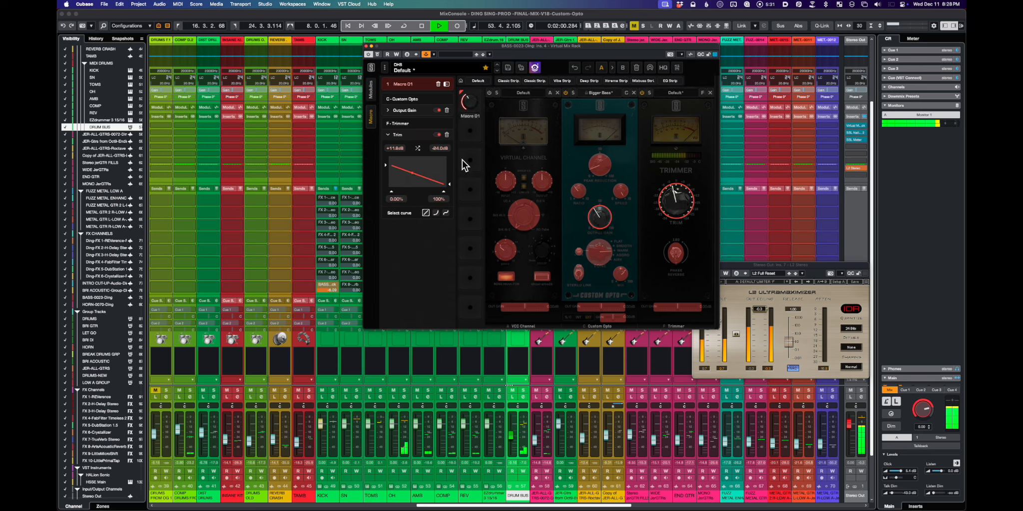
{"action": "mouse_move", "coordinate": [468, 104]}
{"action": "left_mouse_down"}
{"action": "mouse_move", "coordinate": [474, 128]}
{"action": "mouse_move", "coordinate": [477, 108]}
{"action": "left_mouse_up"}
{"action": "left_click_drag", "start_coordinate": [472, 101], "coordinate": [469, 122]}
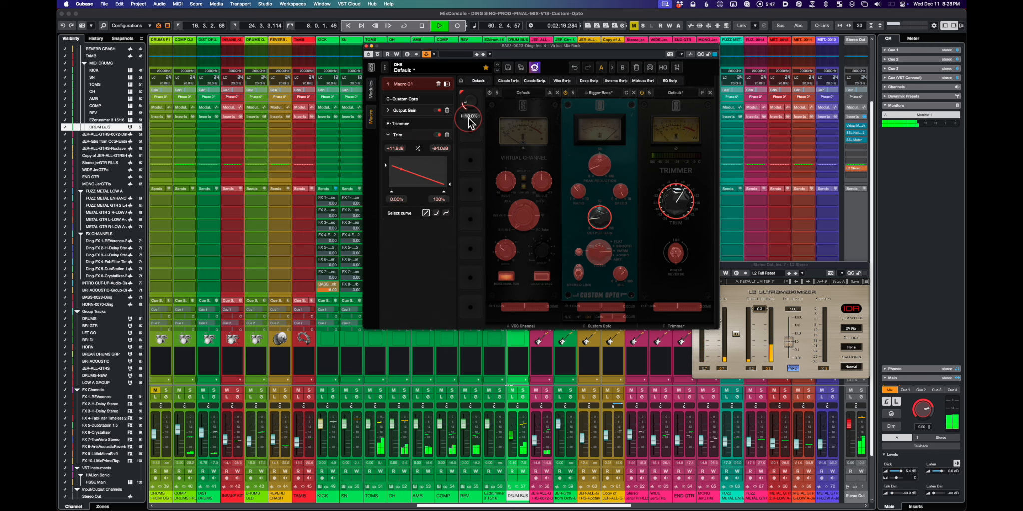
{"action": "mouse_move", "coordinate": [470, 123]}
{"action": "left_mouse_down"}
{"action": "mouse_move", "coordinate": [478, 92]}
{"action": "mouse_move", "coordinate": [469, 113]}
{"action": "left_mouse_up"}
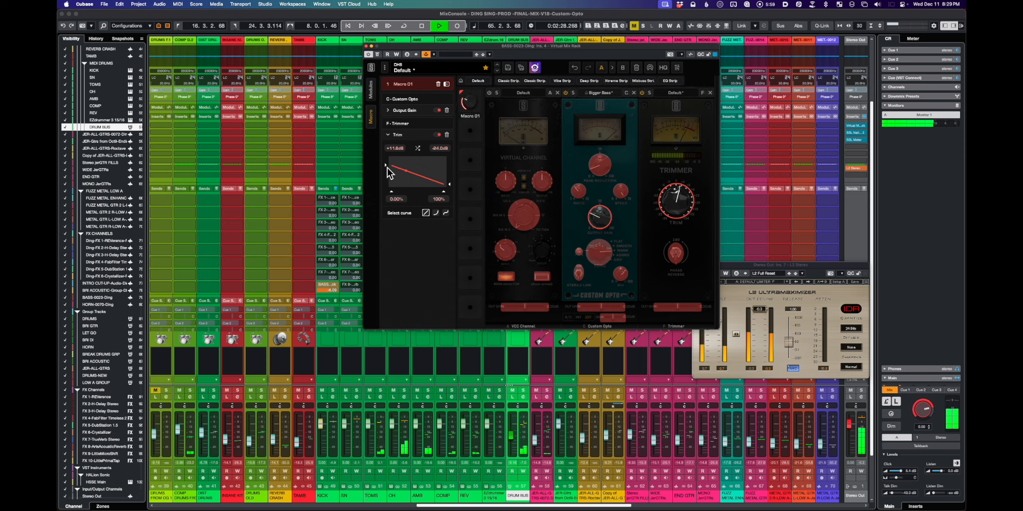
{"action": "left_click_drag", "start_coordinate": [386, 166], "coordinate": [386, 168]}
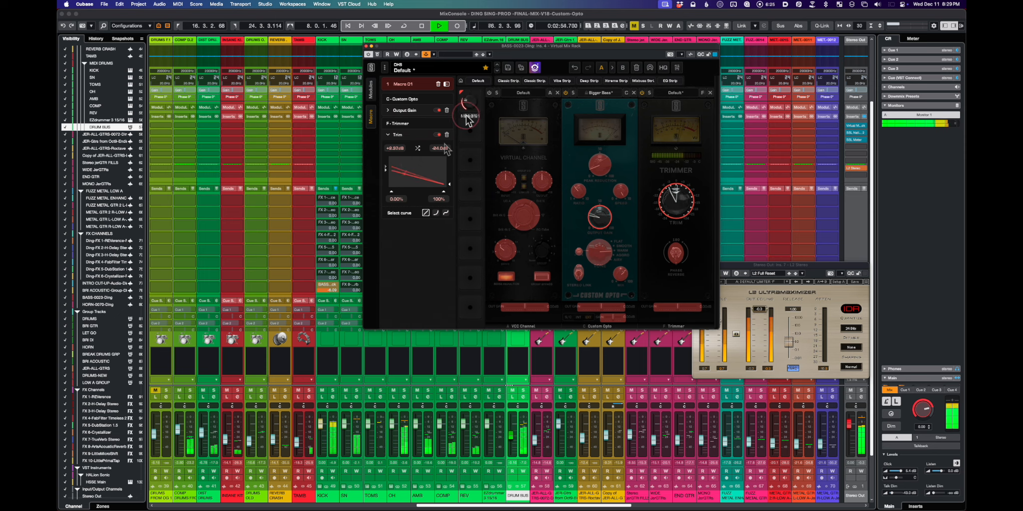
{"action": "left_click_drag", "start_coordinate": [466, 120], "coordinate": [471, 98]}
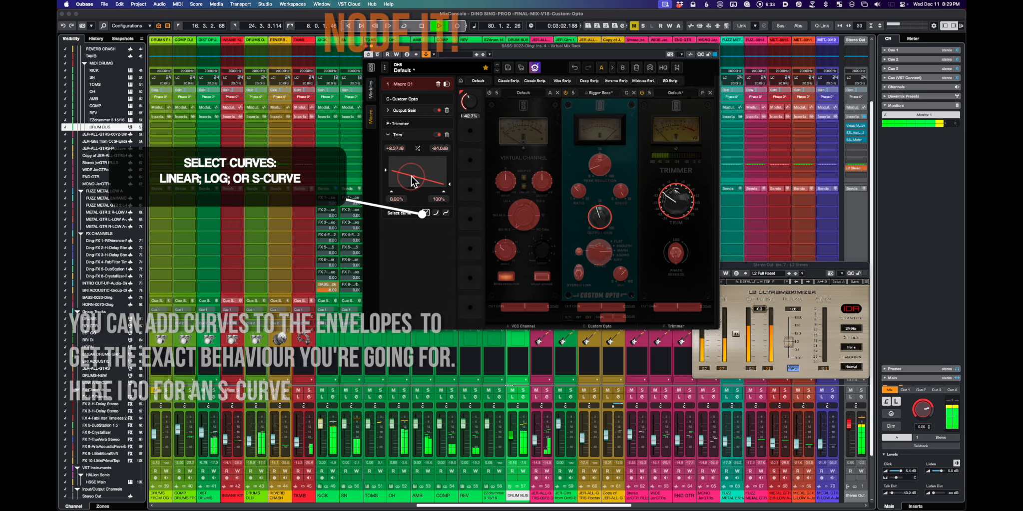
Switch the Trim envelope to the log curve, reposition its node near the middle of the line, and check the response with Macro 01
{"action": "left_click", "coordinate": [435, 213]}
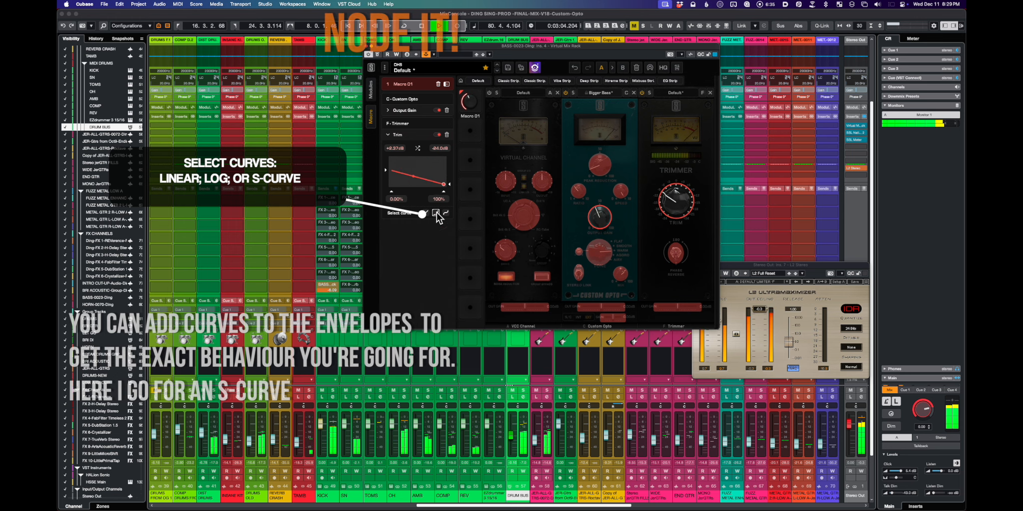
{"action": "left_click_drag", "start_coordinate": [443, 184], "coordinate": [426, 178]}
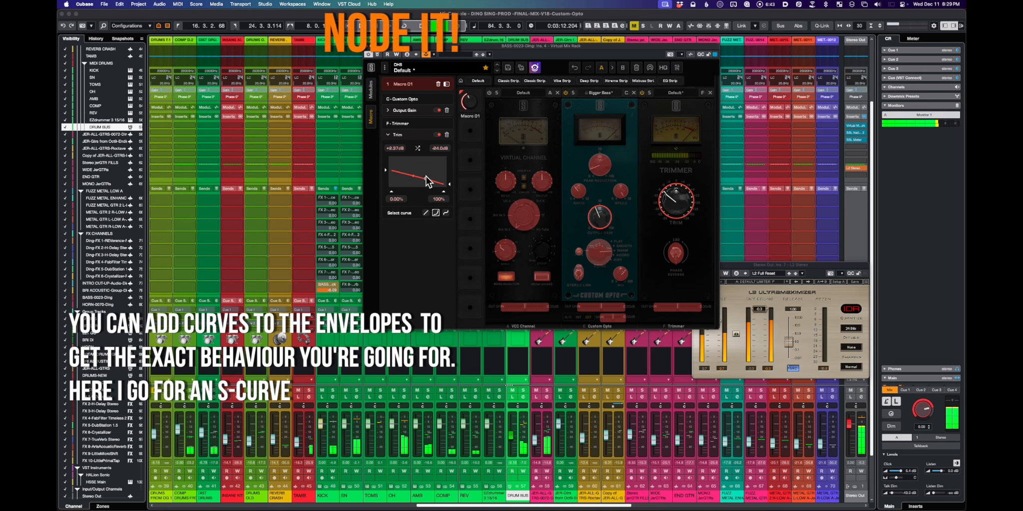
{"action": "mouse_move", "coordinate": [470, 101]}
{"action": "left_mouse_down"}
{"action": "mouse_move", "coordinate": [464, 116]}
{"action": "mouse_move", "coordinate": [470, 104]}
{"action": "left_mouse_up"}
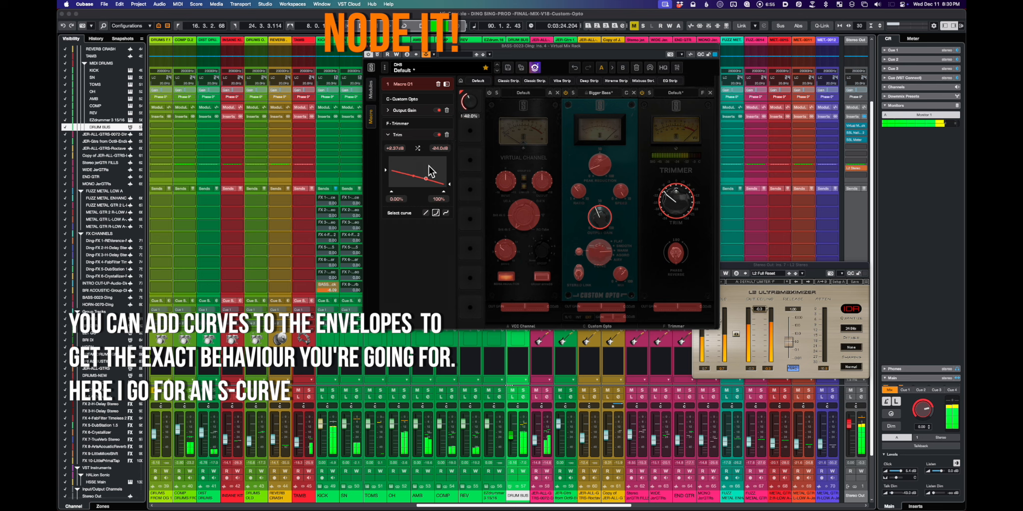
{"action": "left_click_drag", "start_coordinate": [425, 178], "coordinate": [425, 182]}
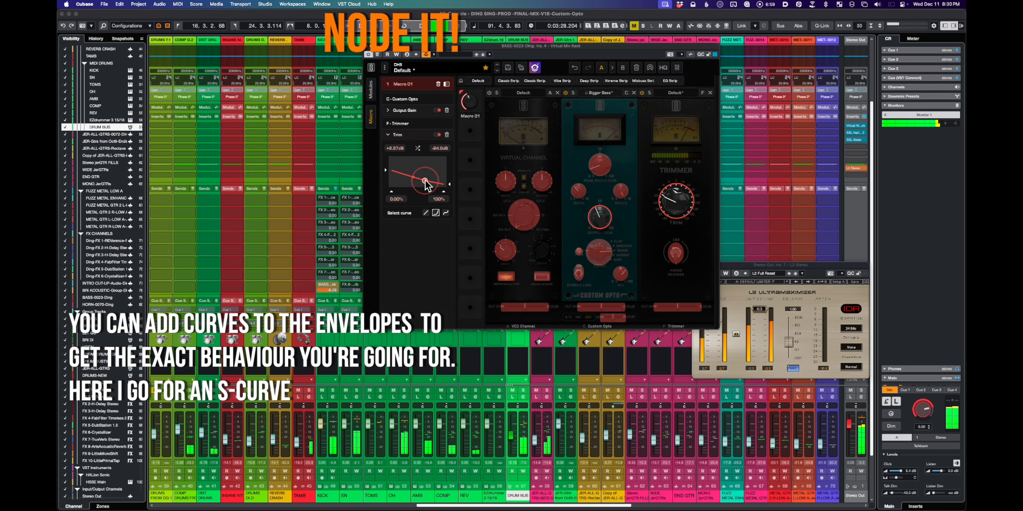
{"action": "left_click_drag", "start_coordinate": [468, 106], "coordinate": [465, 124]}
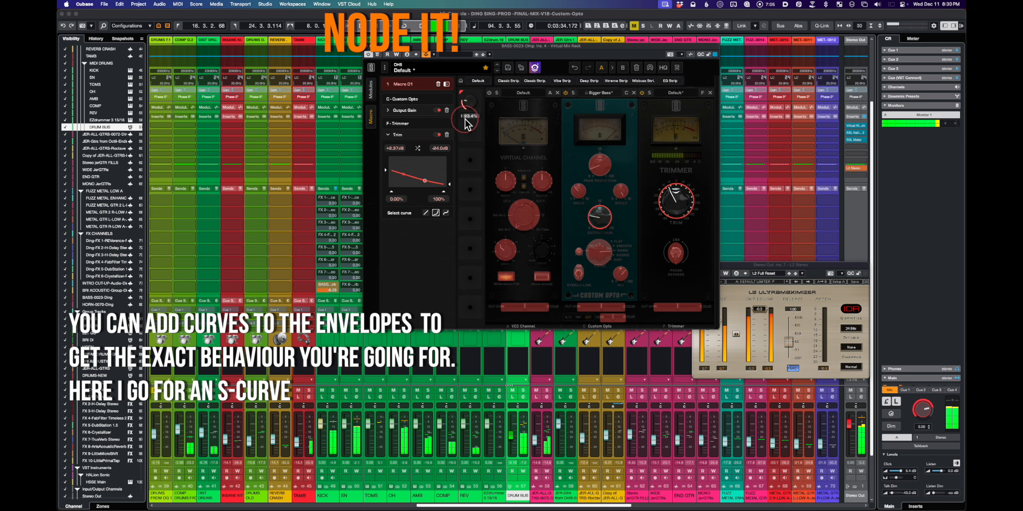
Change the Trim envelope to an S-curve and shape it with its two nodes while testing Macro 01
{"action": "left_click_drag", "start_coordinate": [425, 180], "coordinate": [424, 176]}
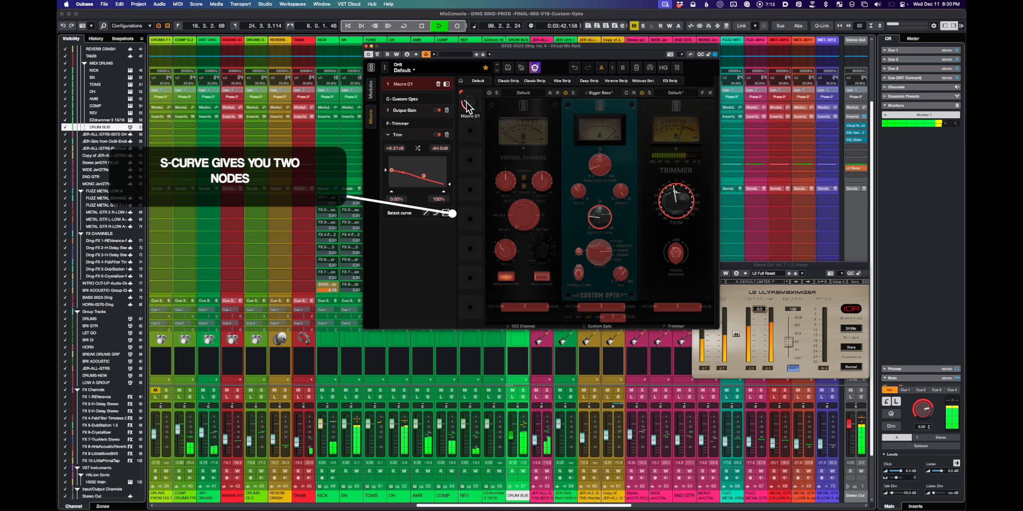
{"action": "left_click_drag", "start_coordinate": [469, 97], "coordinate": [478, 93]}
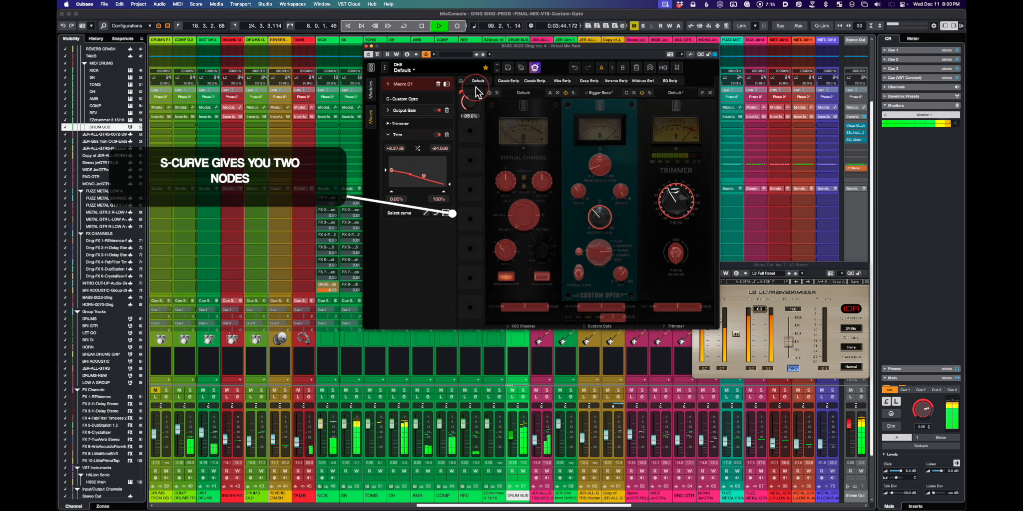
{"action": "left_click", "coordinate": [394, 171]}
{"action": "left_click_drag", "start_coordinate": [394, 171], "coordinate": [399, 175]}
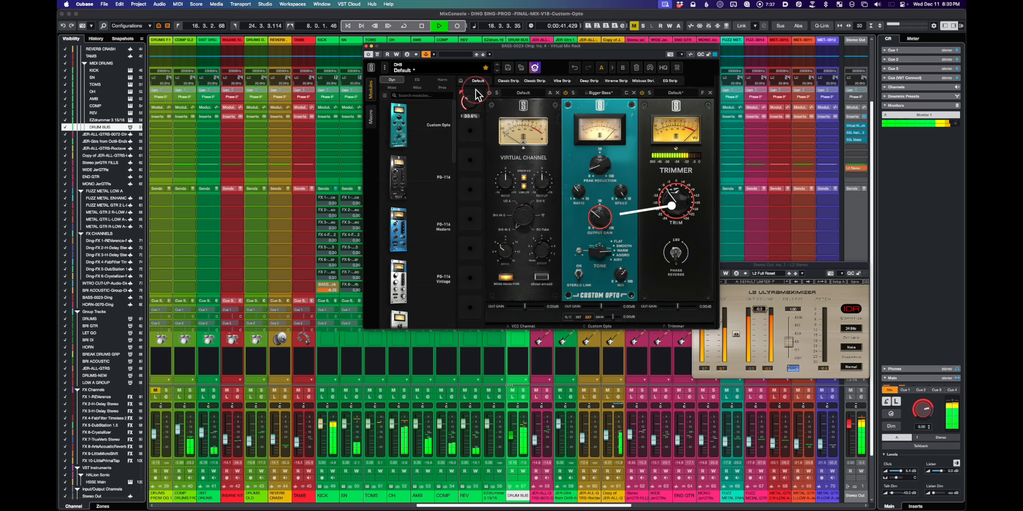
Raise Macro 01 slightly and adjust the Trimmer's Trim knob directly to disengage it from the macro
{"action": "left_click_drag", "start_coordinate": [475, 93], "coordinate": [477, 92]}
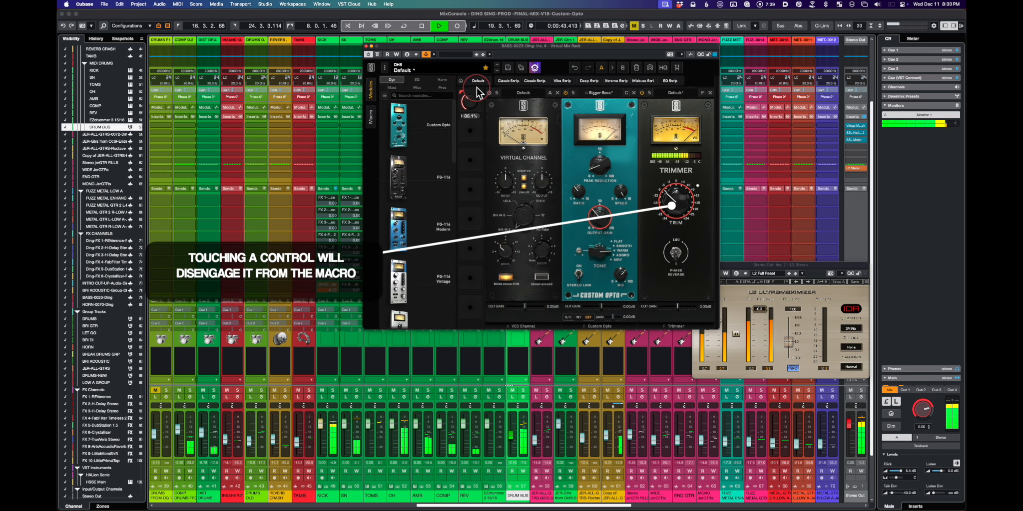
{"action": "left_click_drag", "start_coordinate": [682, 208], "coordinate": [682, 206]}
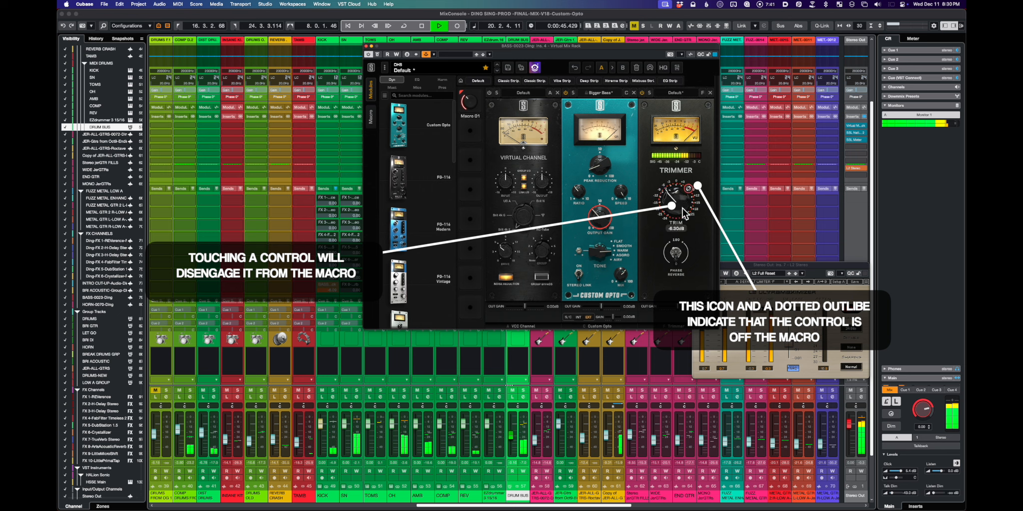
{"action": "mouse_move", "coordinate": [469, 102]}
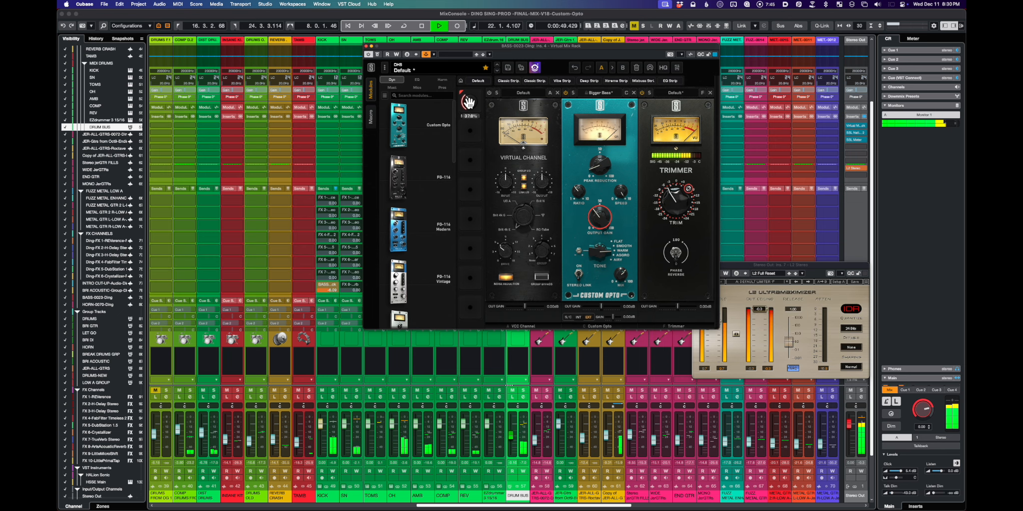
Re-engage the Trimmer's Trim with Macro 01 and sweep the macro knob to check the linked controls
{"action": "left_click", "coordinate": [688, 188]}
{"action": "mouse_move", "coordinate": [475, 107]}
{"action": "scroll", "coordinate": [475, 107], "scroll_direction": "up", "scroll_amount": 1}
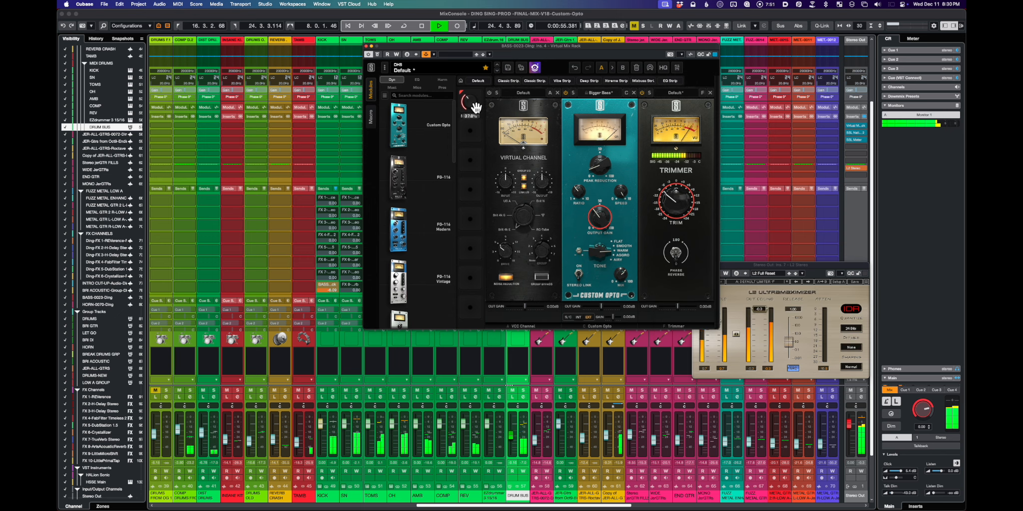
{"action": "mouse_move", "coordinate": [471, 103]}
{"action": "left_mouse_down"}
{"action": "mouse_move", "coordinate": [473, 81]}
{"action": "mouse_move", "coordinate": [466, 118]}
{"action": "left_mouse_up"}
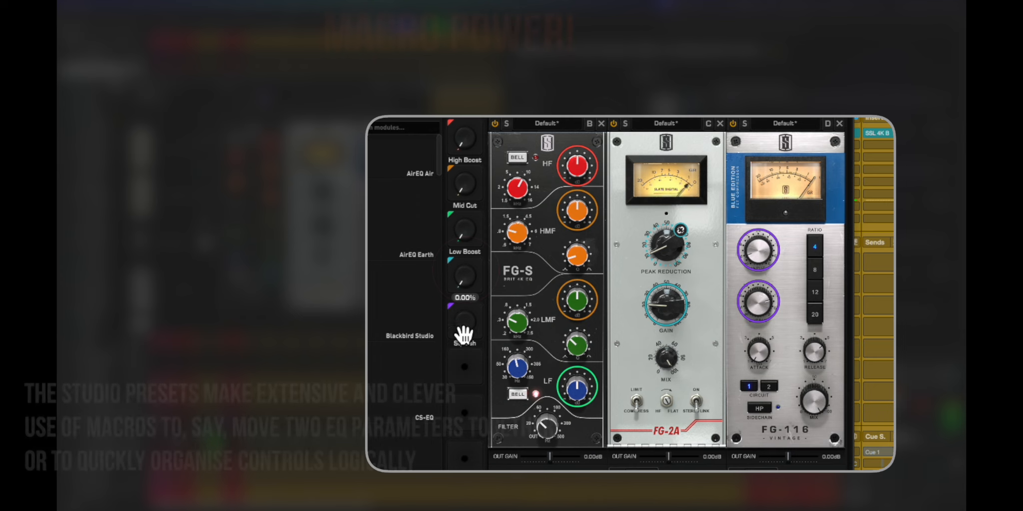
In the studio preset, set the Squash macro to 22.2%, try the Control macro, and adjust the FG-2A's Peak Reduction directly
{"action": "left_click_drag", "start_coordinate": [468, 233], "coordinate": [459, 279]}
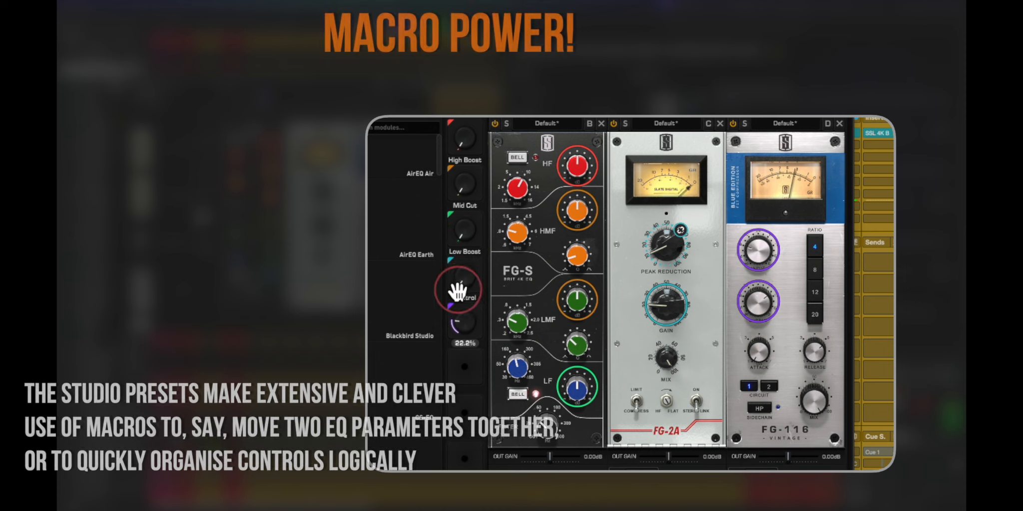
{"action": "left_click_drag", "start_coordinate": [455, 302], "coordinate": [461, 295]}
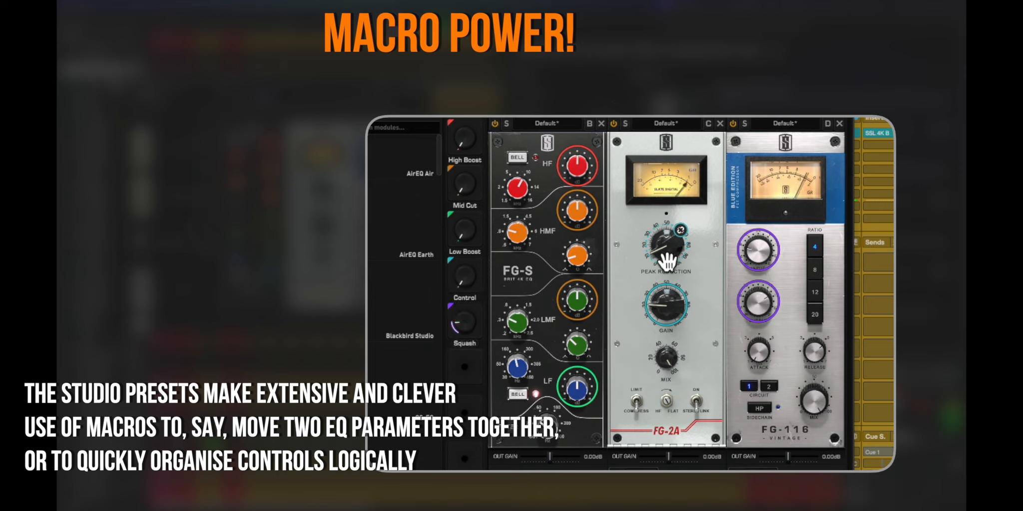
{"action": "left_click_drag", "start_coordinate": [670, 235], "coordinate": [668, 265]}
{"action": "left_click", "coordinate": [666, 293]}
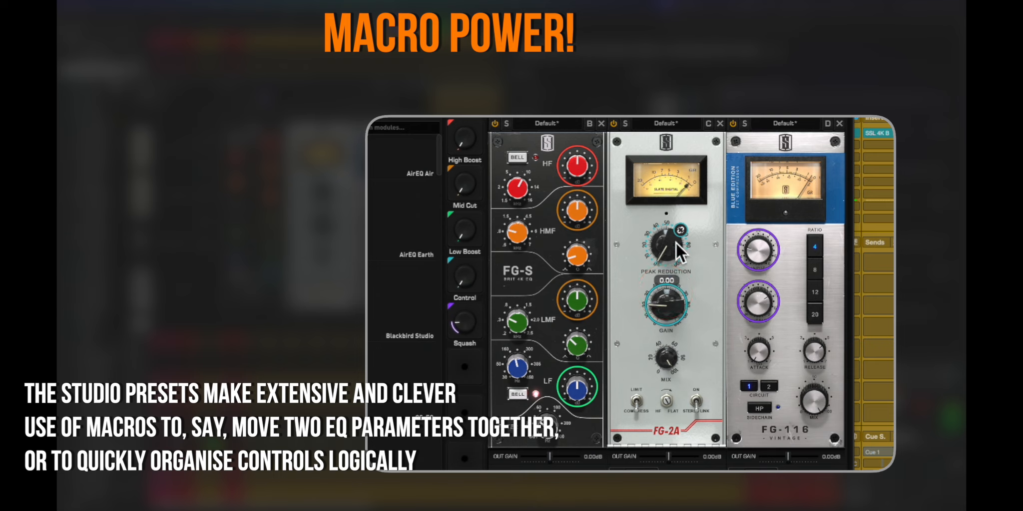